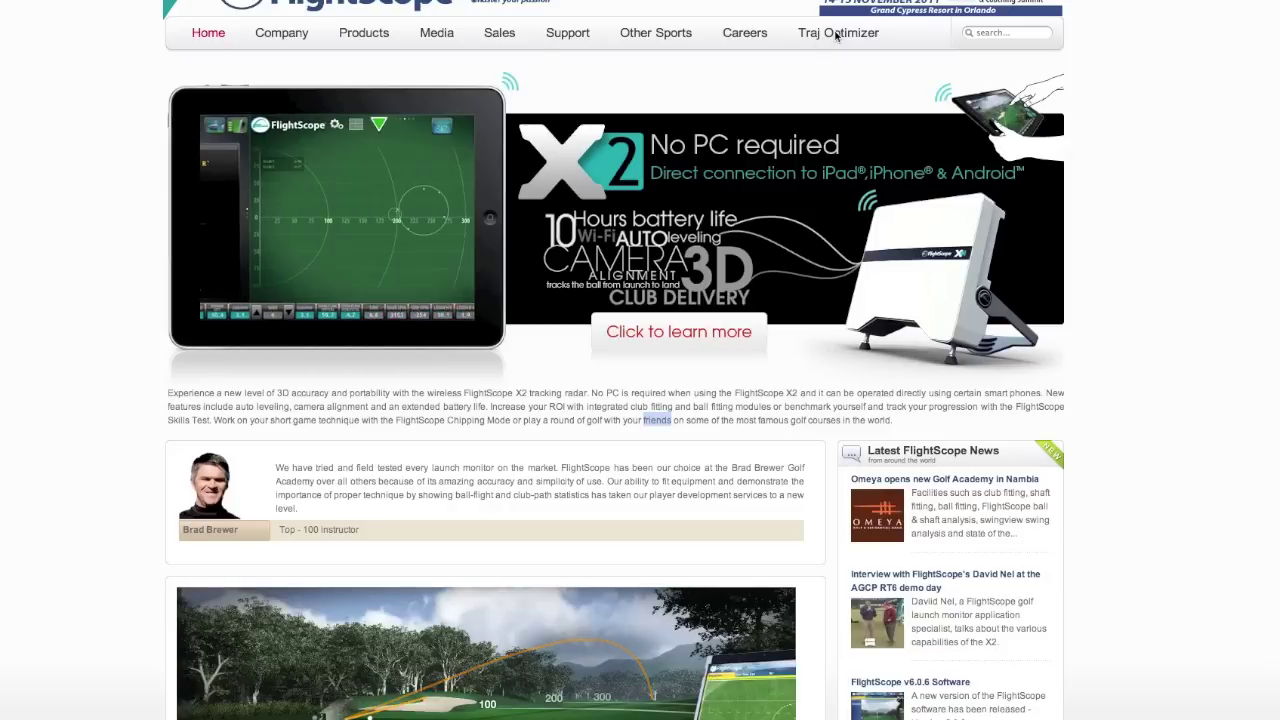
- Go from the FlightScope home page to the Traj Optimizer page
click(838, 34)
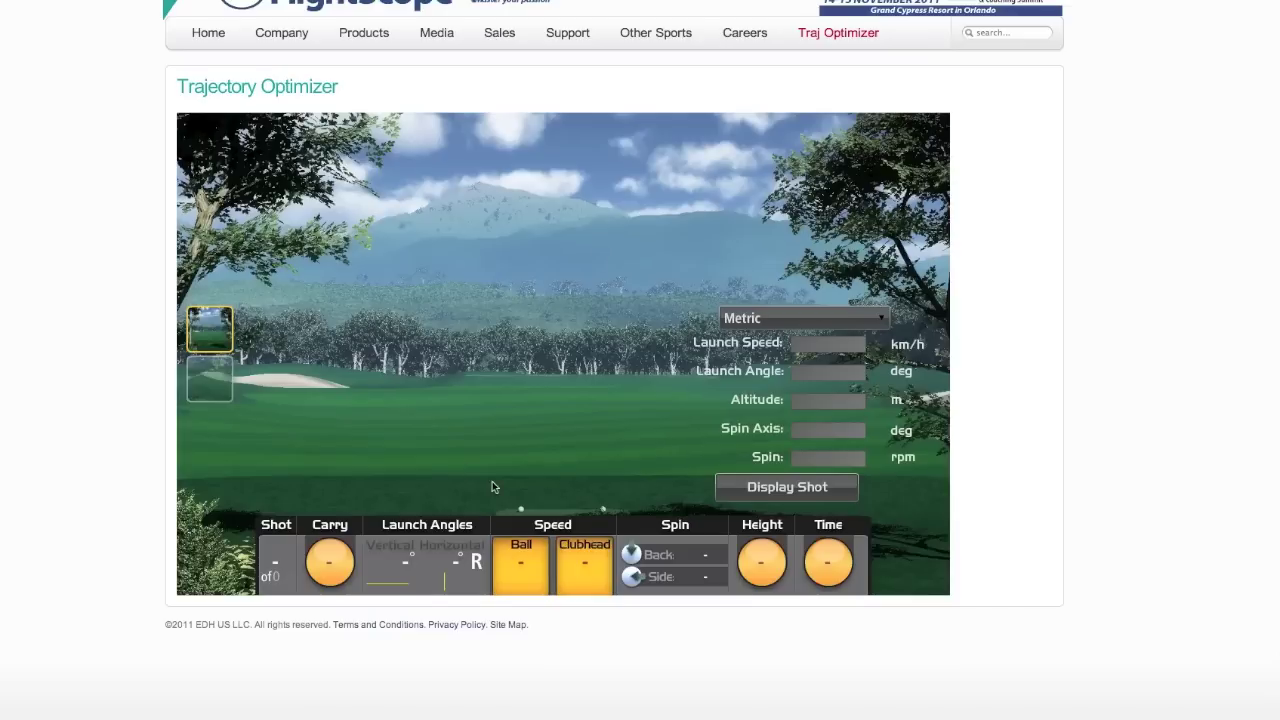
click(211, 382)
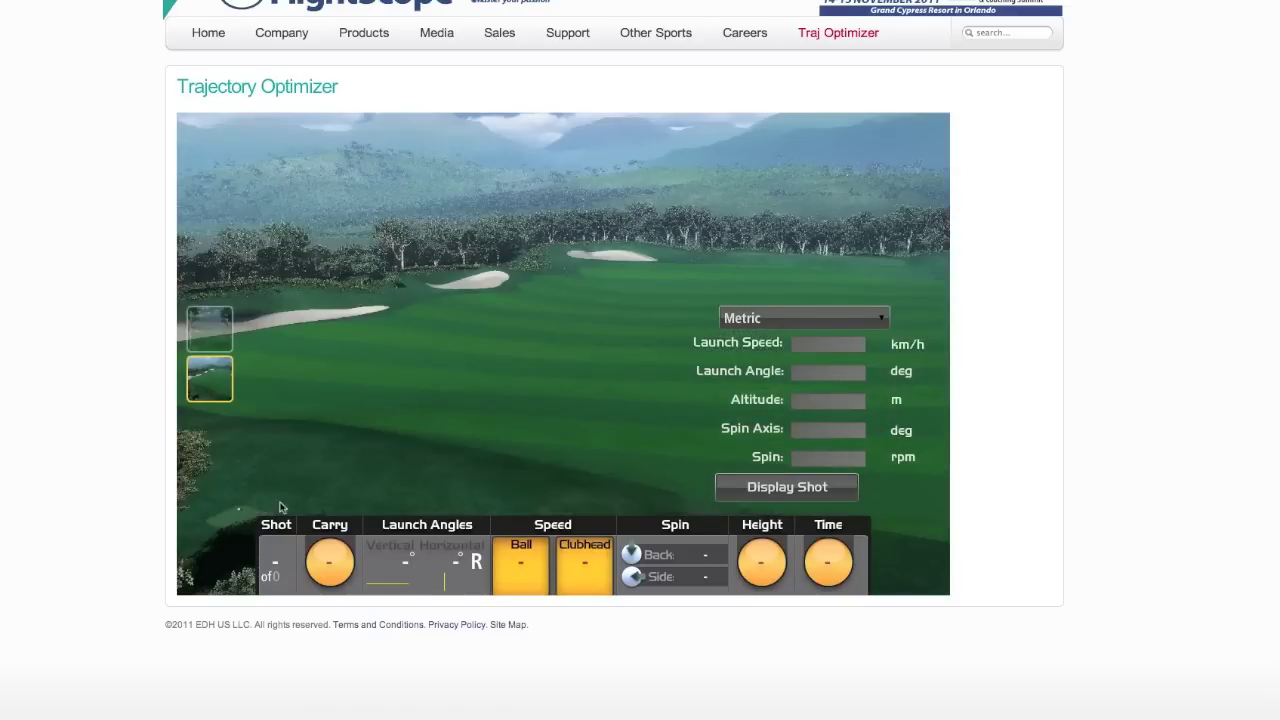
click(213, 328)
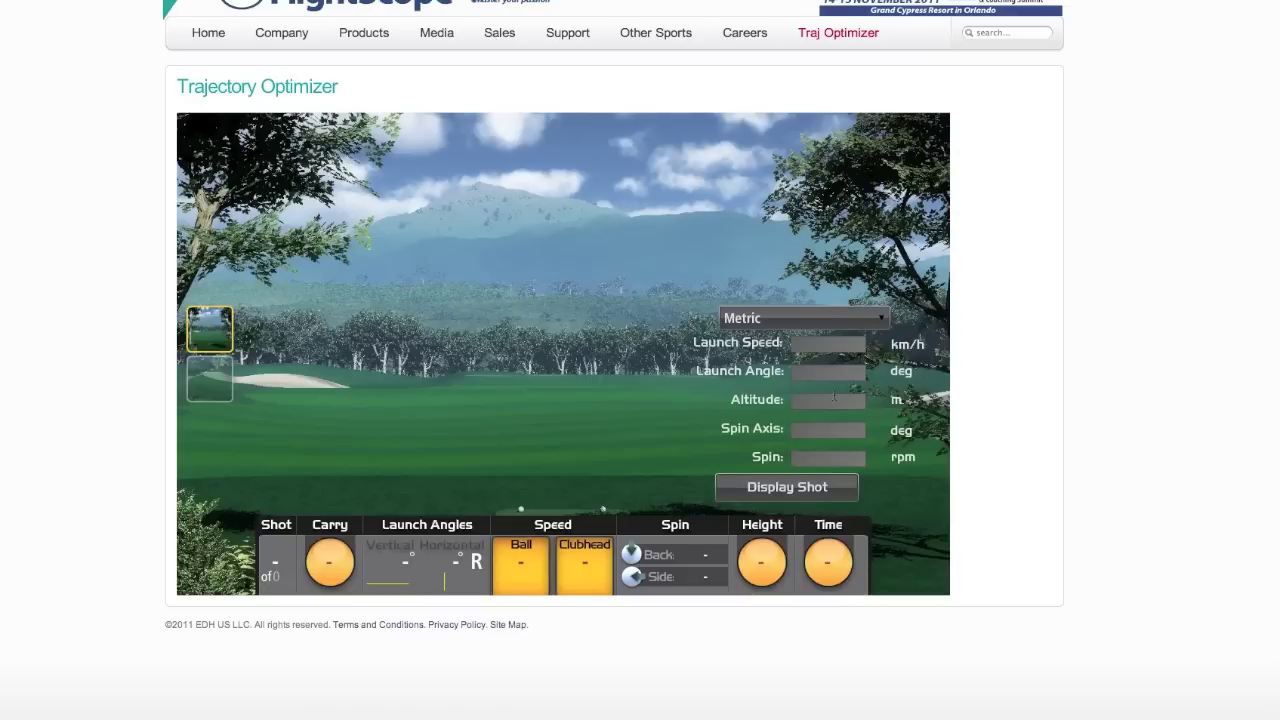
click(876, 320)
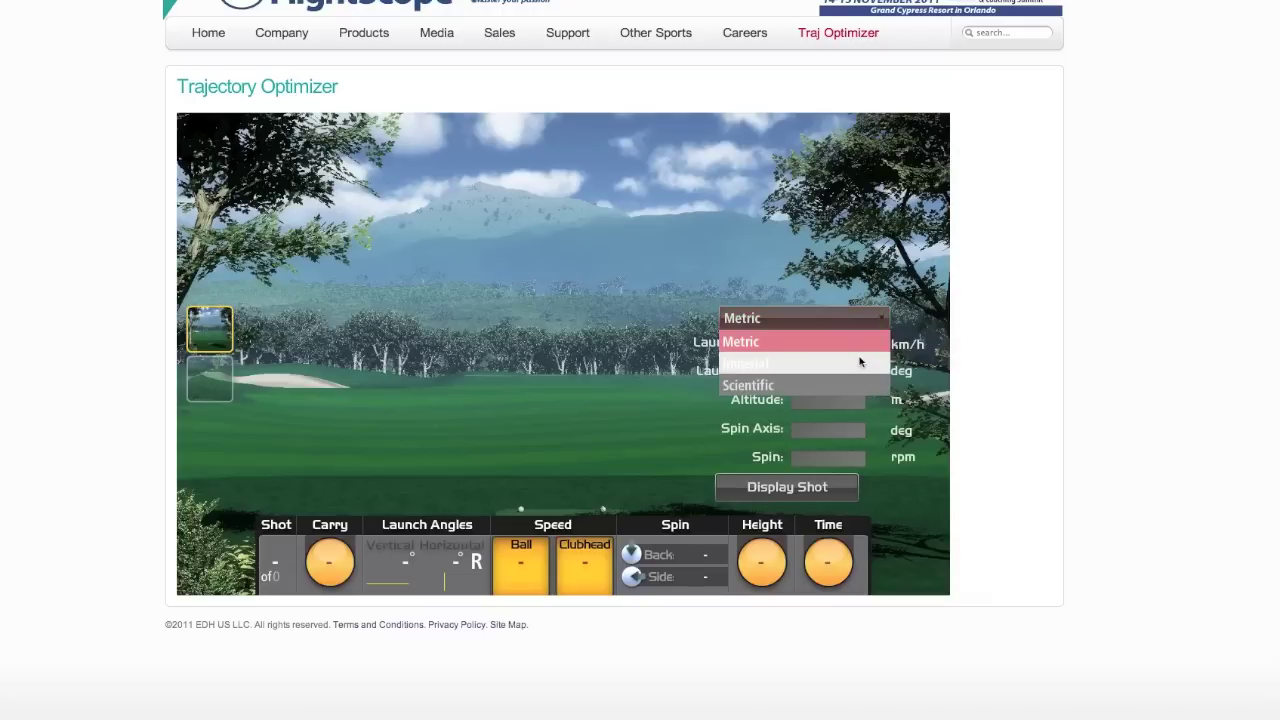
- Switch to Imperial units and enter 130 mph launch speed and 17° launch angle
click(858, 363)
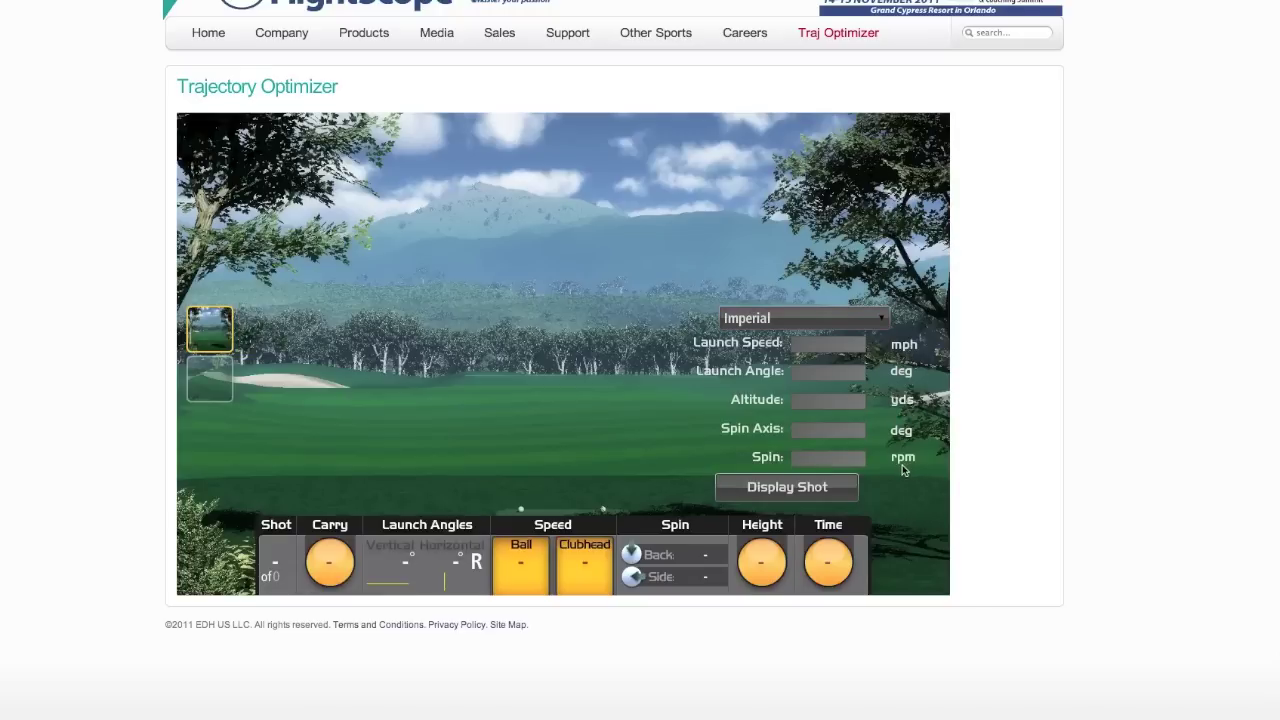
click(816, 342)
text(130)
click(803, 372)
text(17)
- Enter 28 yds altitude, 14° spin axis and 4000 rpm spin
click(829, 399)
text(28)
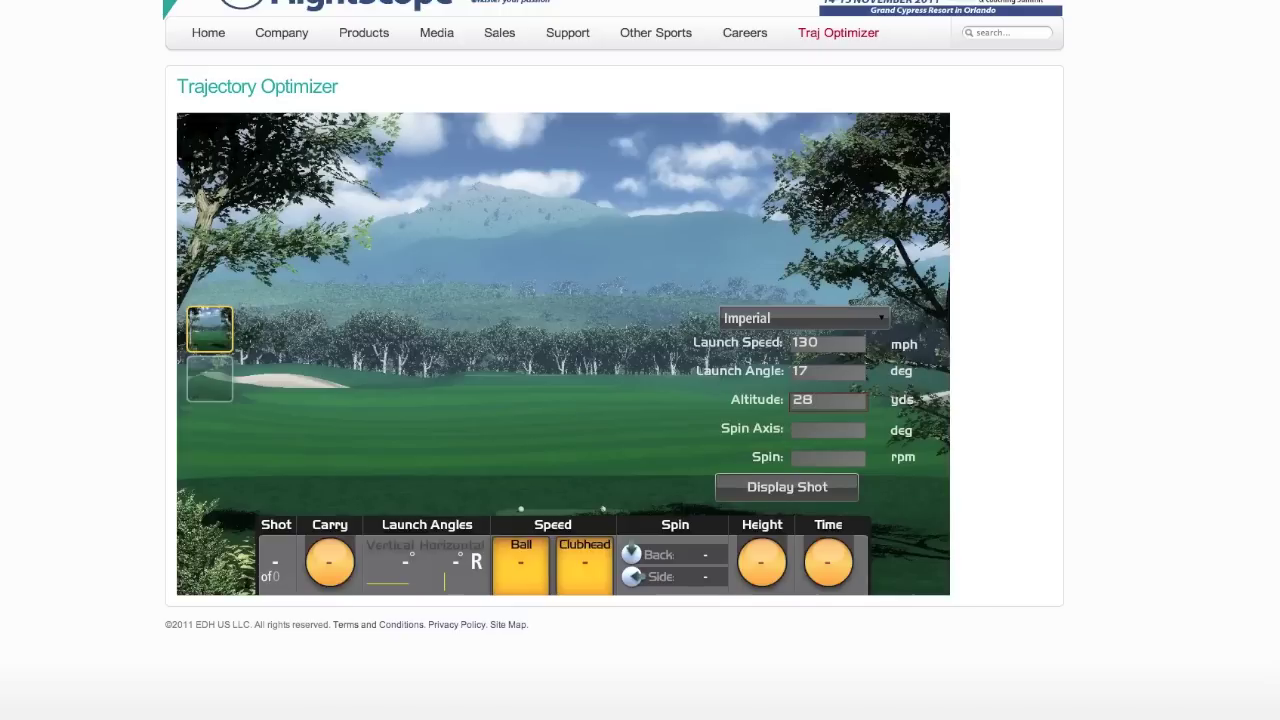
click(843, 430)
text(14)
click(839, 456)
text(4000)
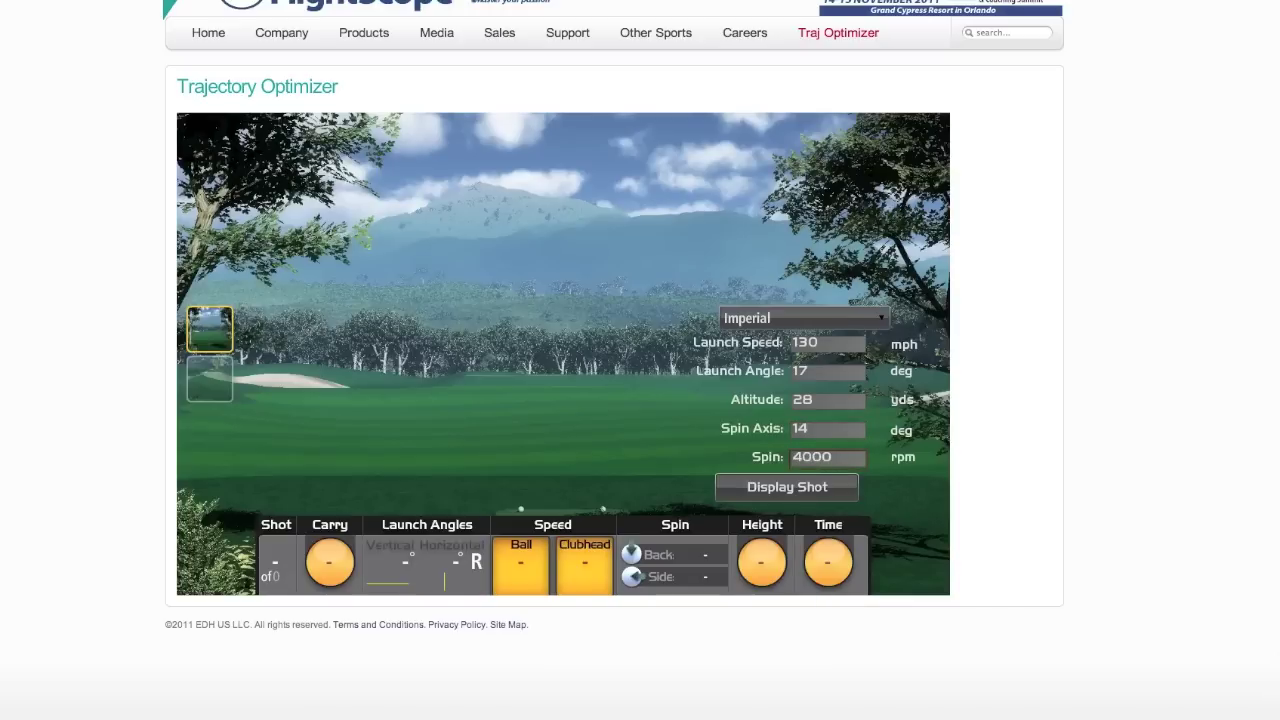
- Display the 130 mph shot, which carries 198 yds with a 103.8 ft peak
click(838, 487)
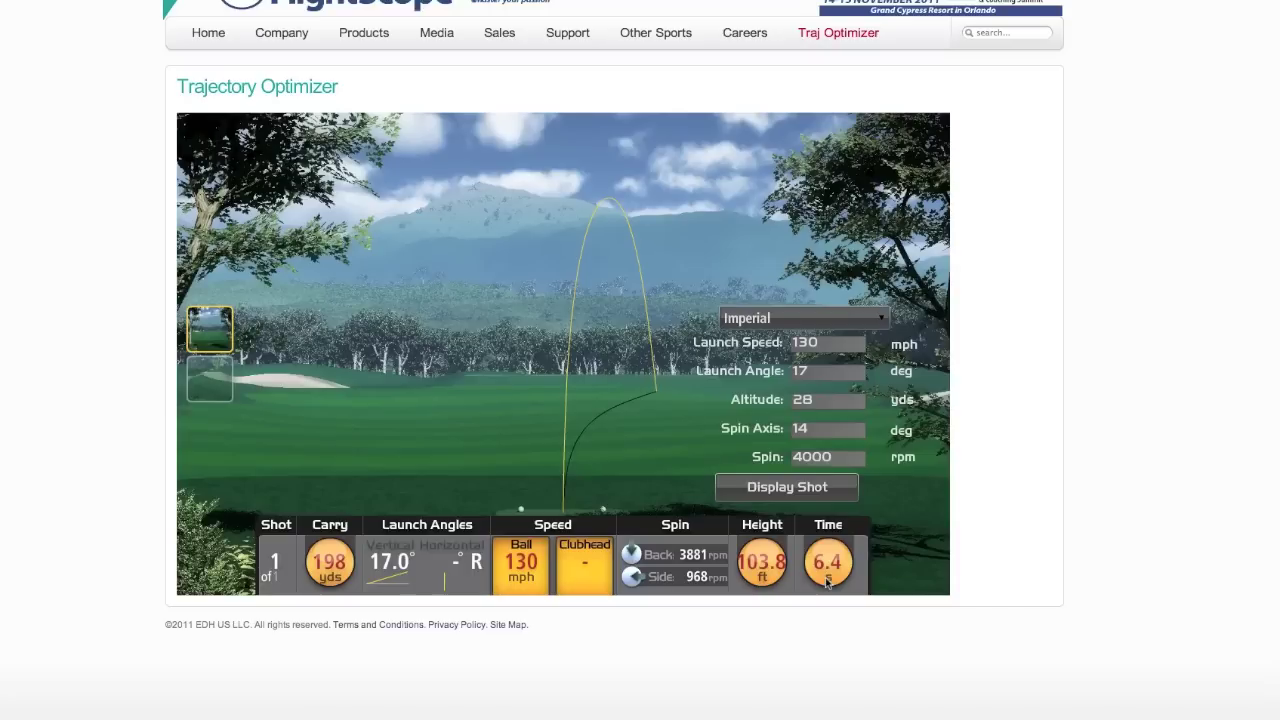
- Change the spin axis from 14 to -4 and display the second shot
double_click(818, 428)
key(BackSpace)
text(0)
key(BackSpace)
text(-4)
click(760, 488)
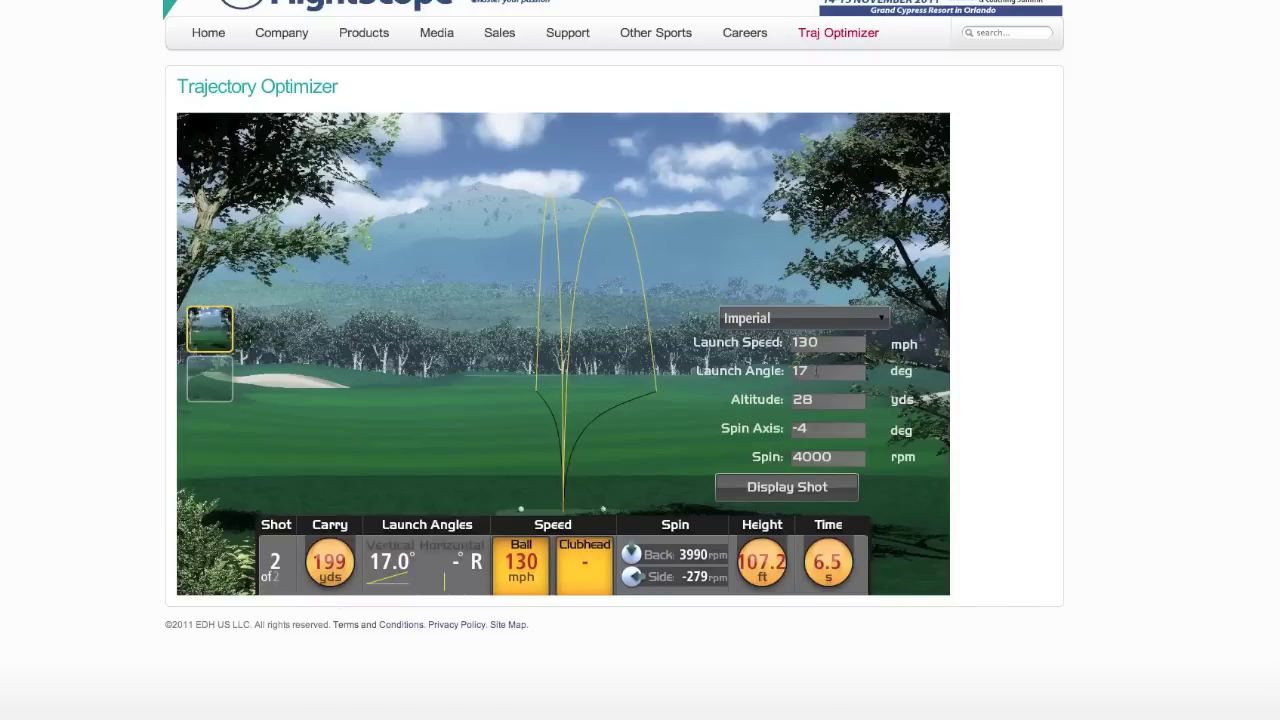
- Change launch angle to 14°, spin to 3000 rpm and spin axis to -6, then display the shot
drag(806, 371, 792, 372)
key(BackSpace)
text(14)
double_click(849, 457)
key(BackSpace)
text(3000)
double_click(805, 440)
key(BackSpace)
text(-6)
click(790, 489)
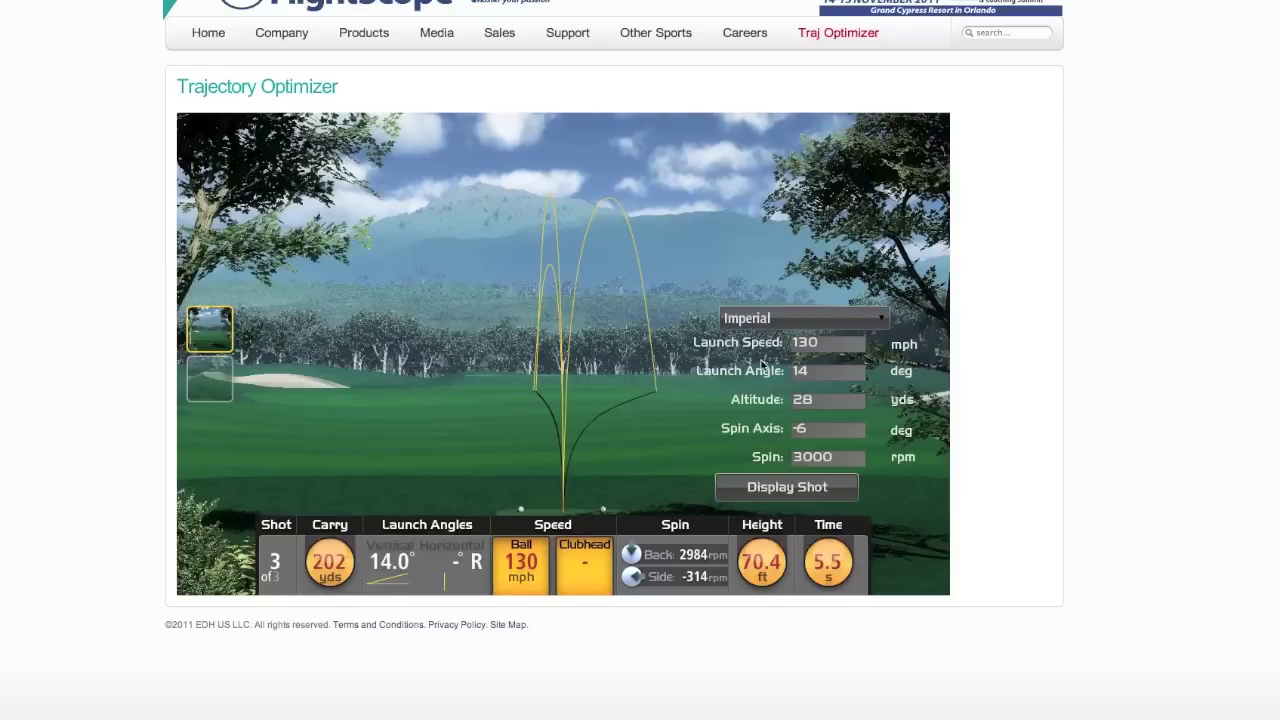
mouse_move(828, 342)
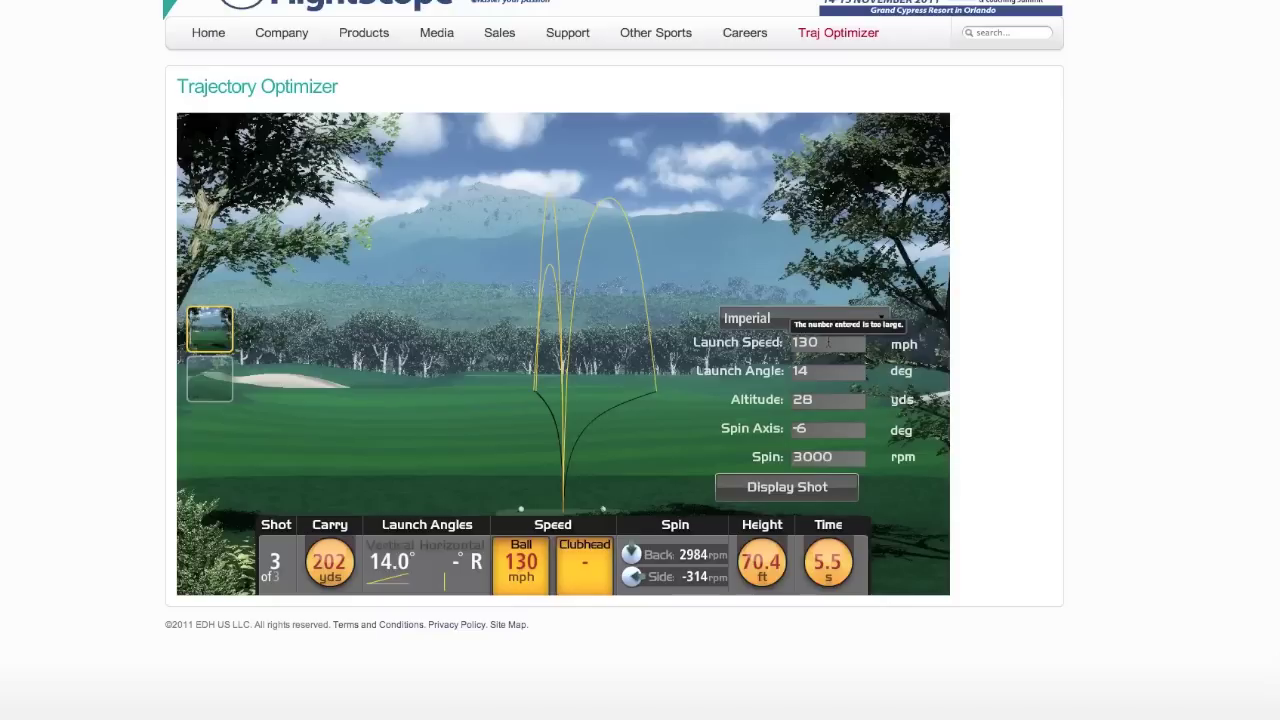
- Change launch speed from 130 to 139 mph and display the fourth shot
drag(818, 342, 775, 343)
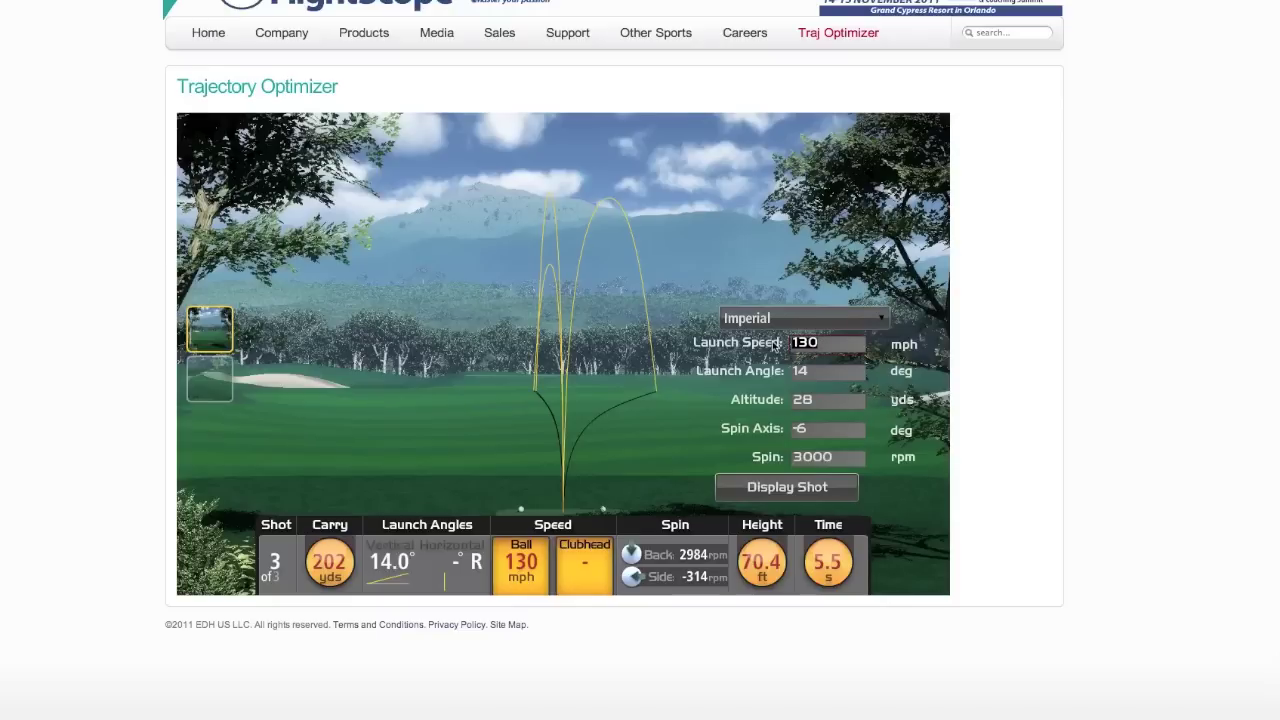
key(BackSpace)
text(139)
click(817, 491)
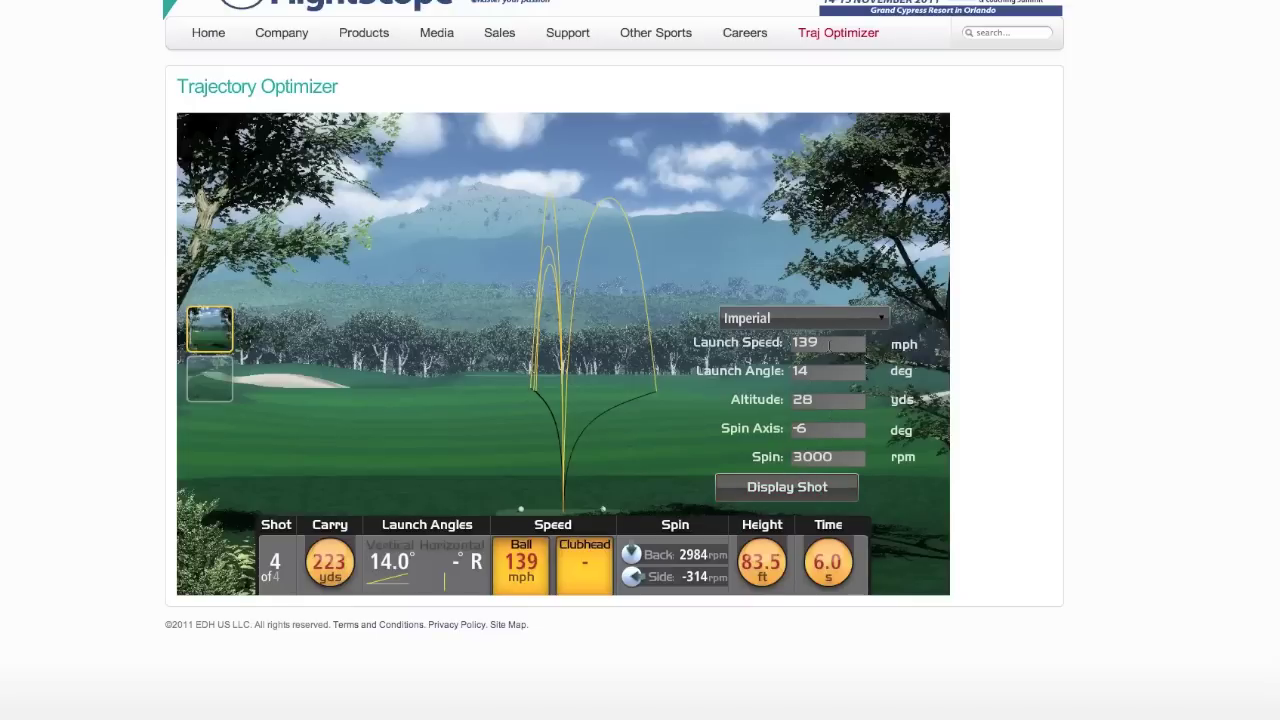
- Enter 170 mph launch speed, 13° launch angle and 30 yds altitude
key(BackSpace)
key(BackSpace)
key(BackSpace)
text(1)
text(70)
double_click(800, 371)
text(13)
key(Tab)
key(BackSpace)
text(30)
- Set 0° spin axis and 2500 rpm spin, display the shot, and view from down the fairway
key(Tab)
text(0)
key(Tab)
key(BackSpace)
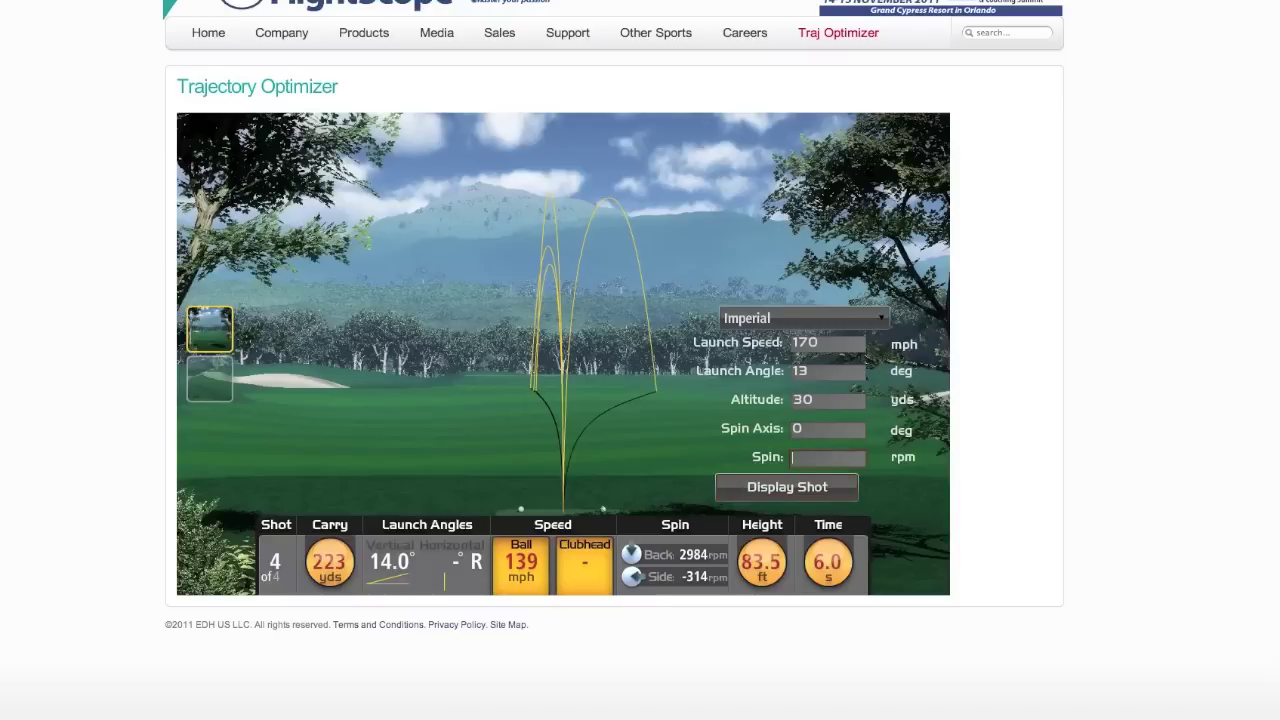
text(2500)
click(749, 488)
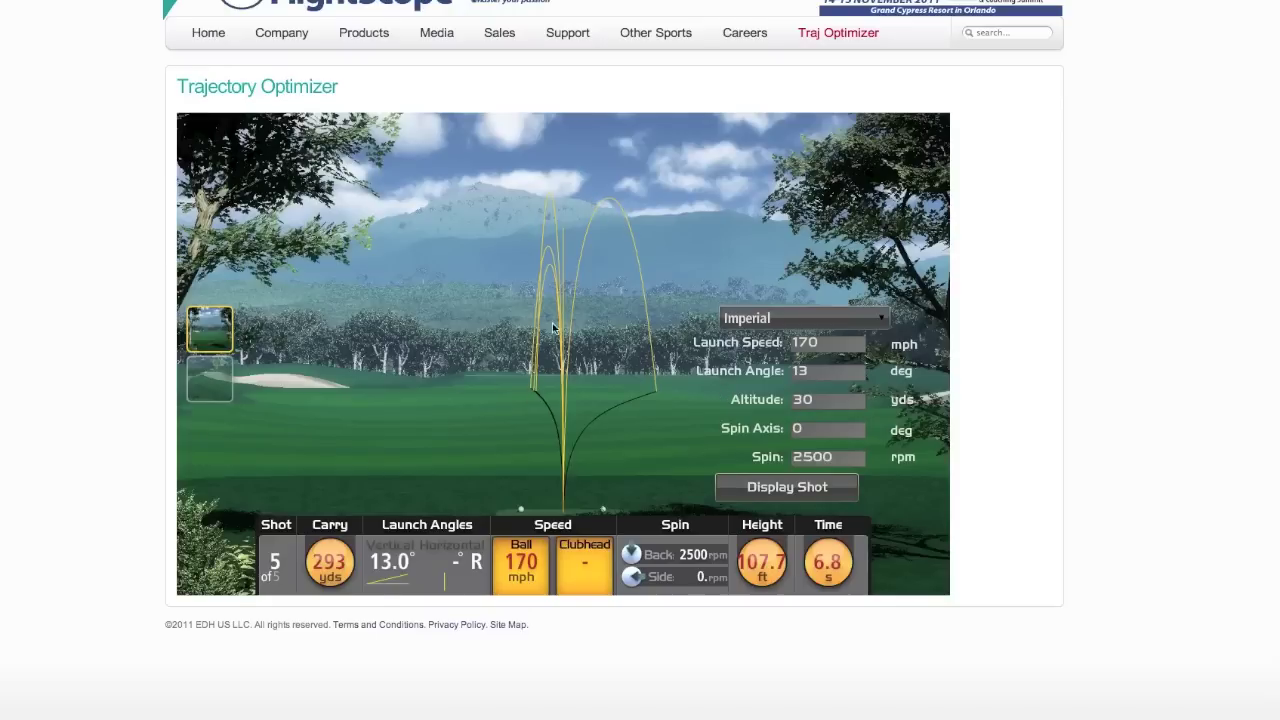
click(223, 383)
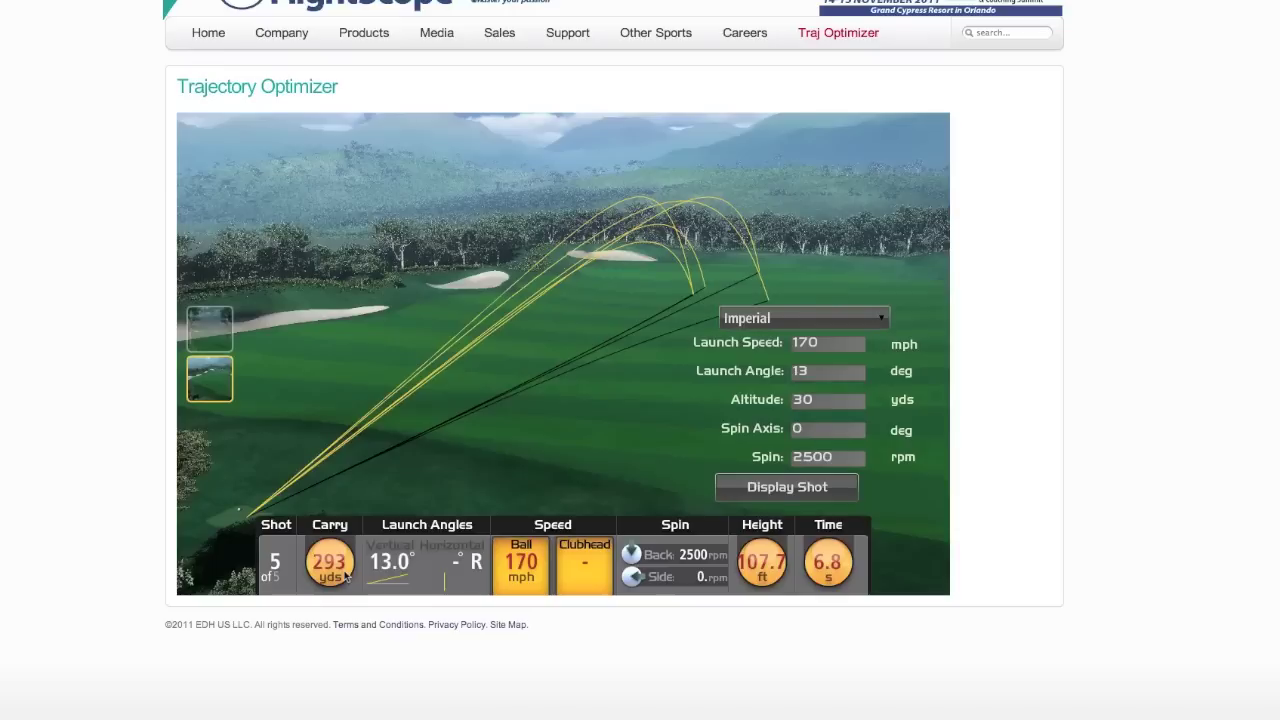
- Change the launch speed from 170 to 125 mph and display the sixth shot
click(810, 342)
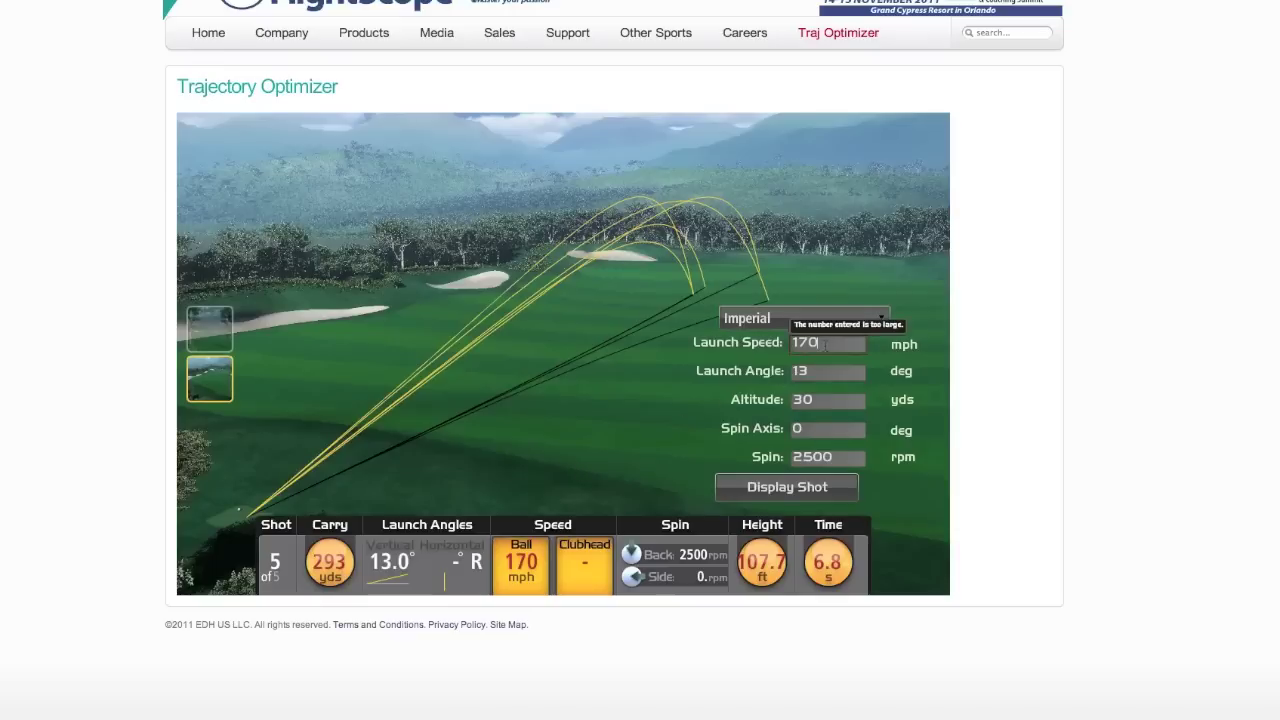
double_click(810, 342)
text(1)
scroll(563, 536, down, 1)
text(25)
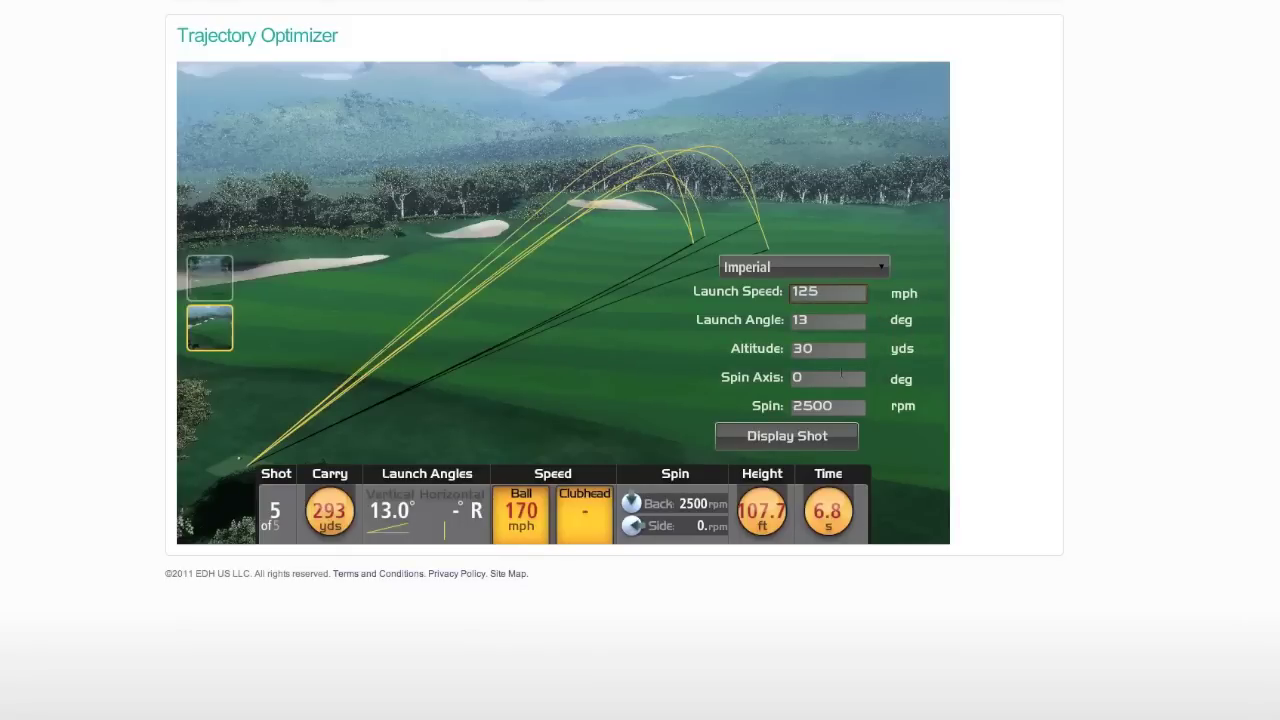
click(800, 436)
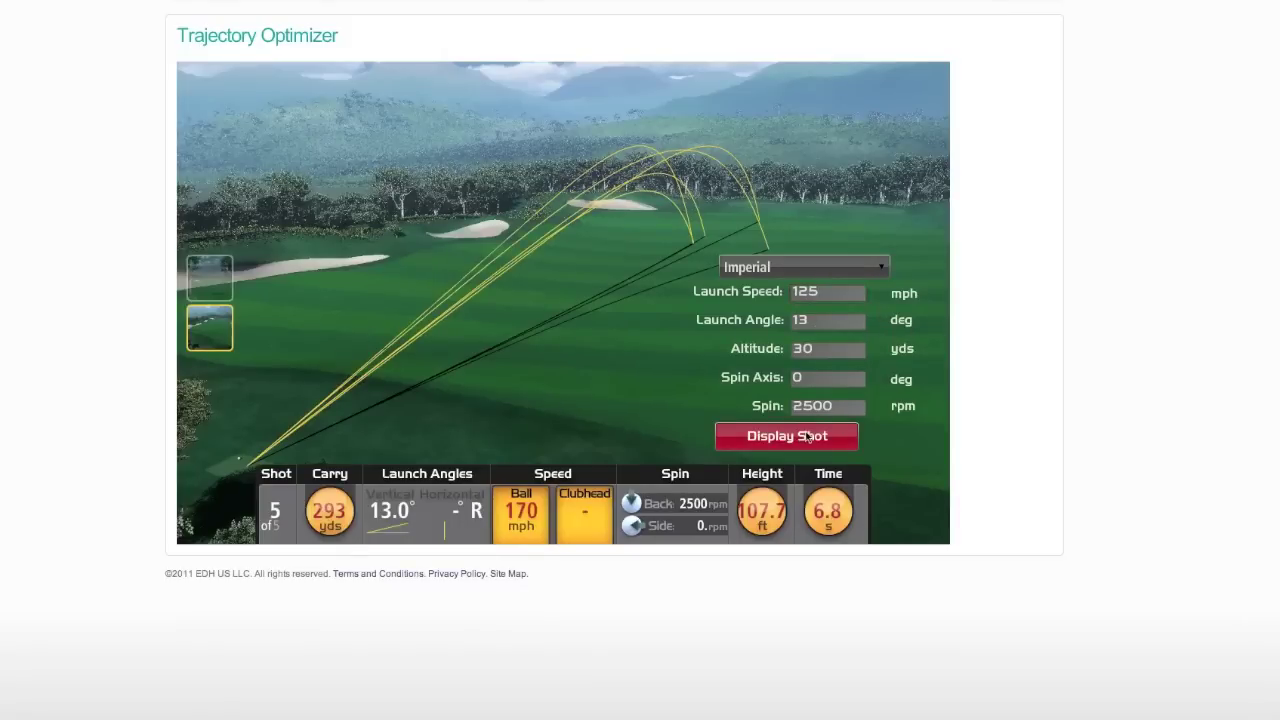